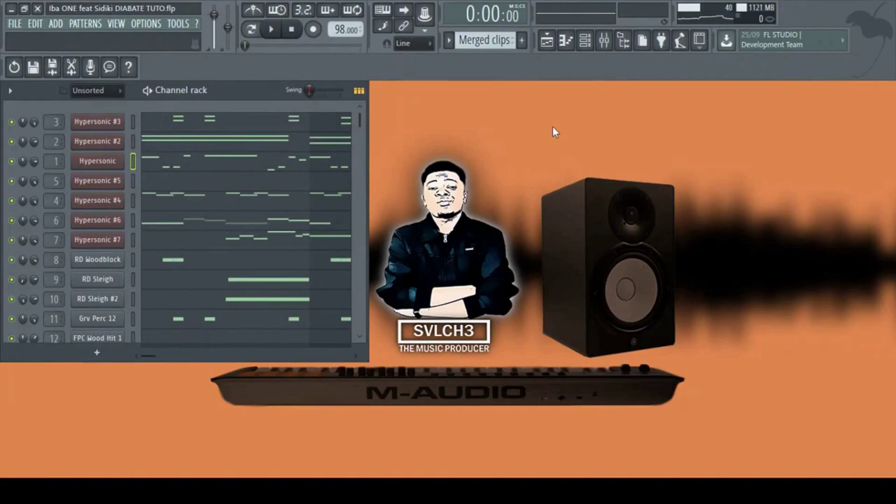
Show the Hypersonic #3 instrument and audition the Hypersonic #3 and Hypersonic #2 parts in the piano roll
{"action": "left_click", "coordinate": [93, 123]}
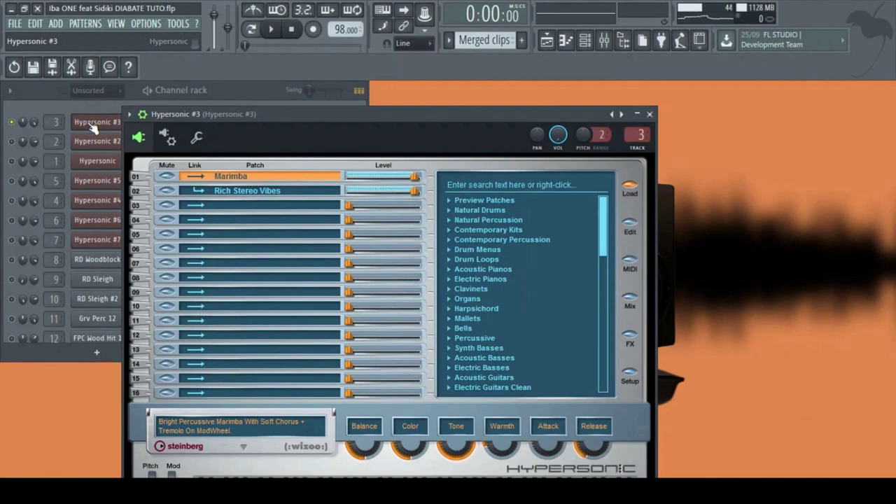
{"action": "key", "text": "F7"}
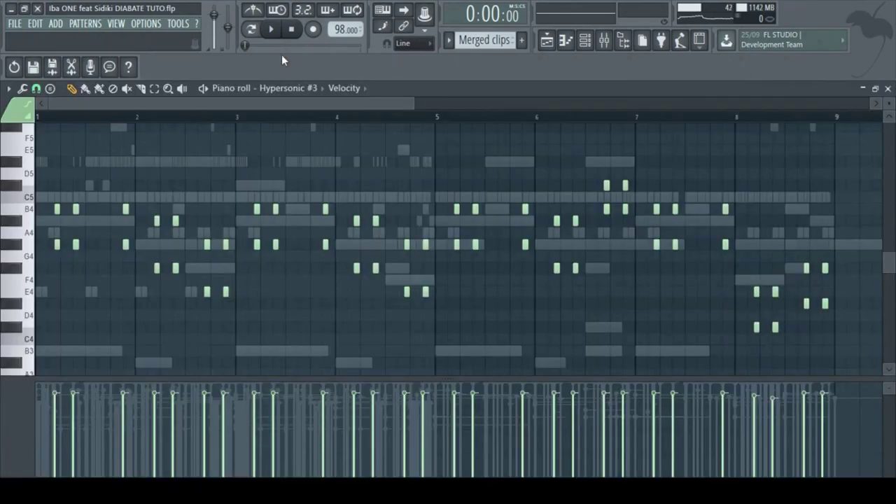
{"action": "left_click", "coordinate": [272, 30]}
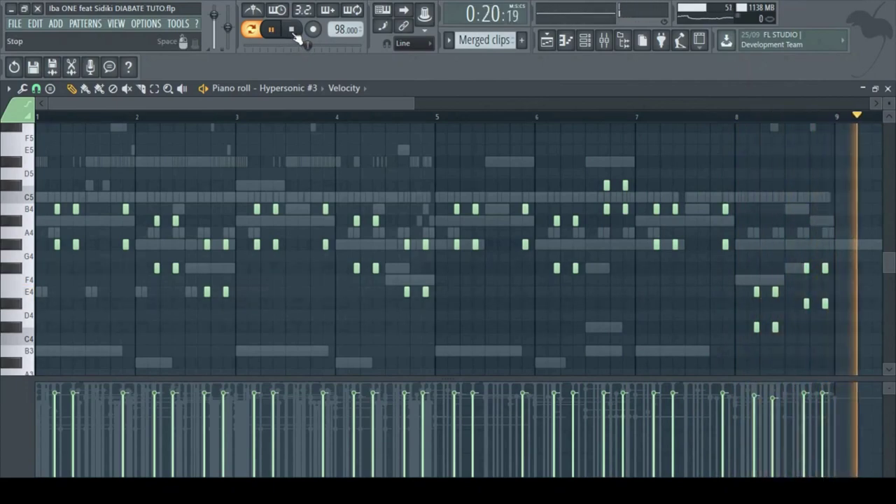
{"action": "left_click", "coordinate": [292, 31]}
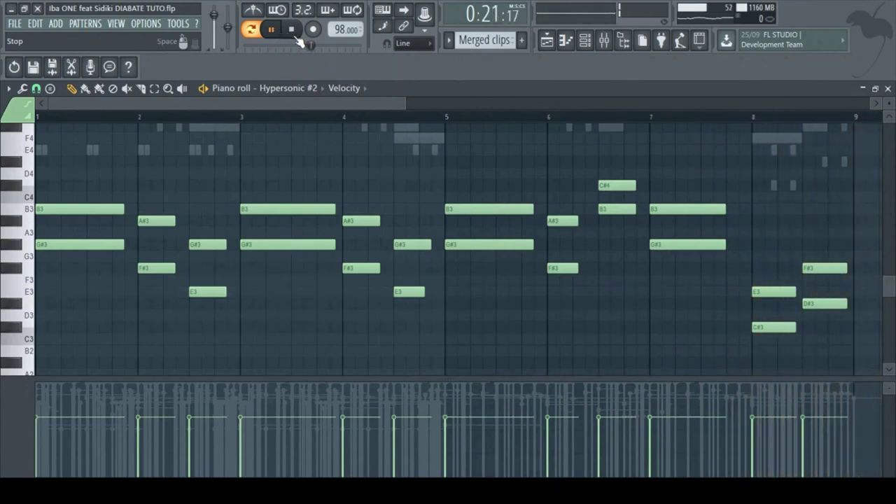
{"action": "left_click", "coordinate": [292, 31]}
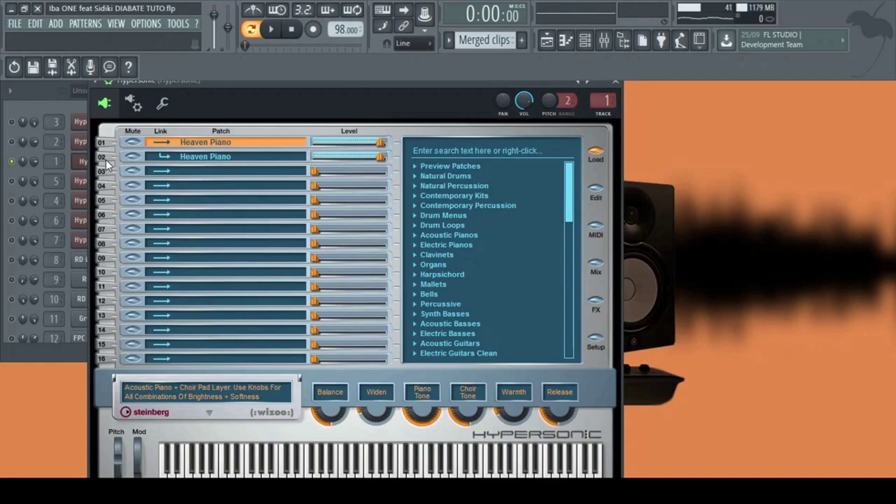
Close the Hypersonic instrument window and audition that channel's melody in the piano roll with the full eight-bar pattern in view
{"action": "left_click", "coordinate": [80, 162]}
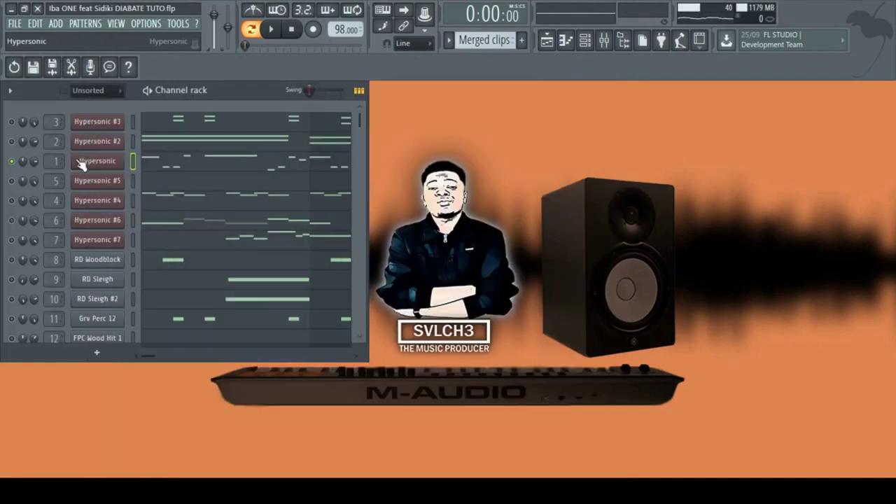
{"action": "left_click", "coordinate": [199, 170]}
{"action": "left_click_drag", "start_coordinate": [208, 105], "coordinate": [406, 102]}
{"action": "scroll", "coordinate": [342, 265], "scroll_direction": "up", "scroll_amount": 6}
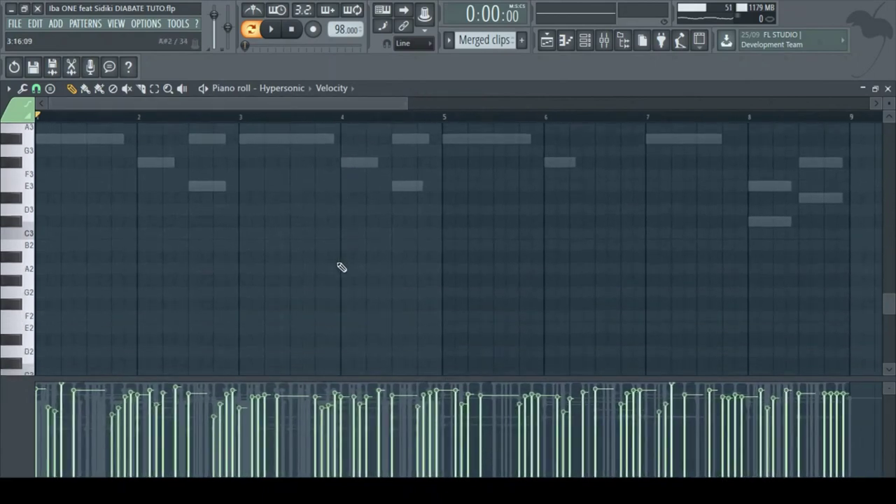
{"action": "scroll", "coordinate": [338, 263], "scroll_direction": "up", "scroll_amount": 1}
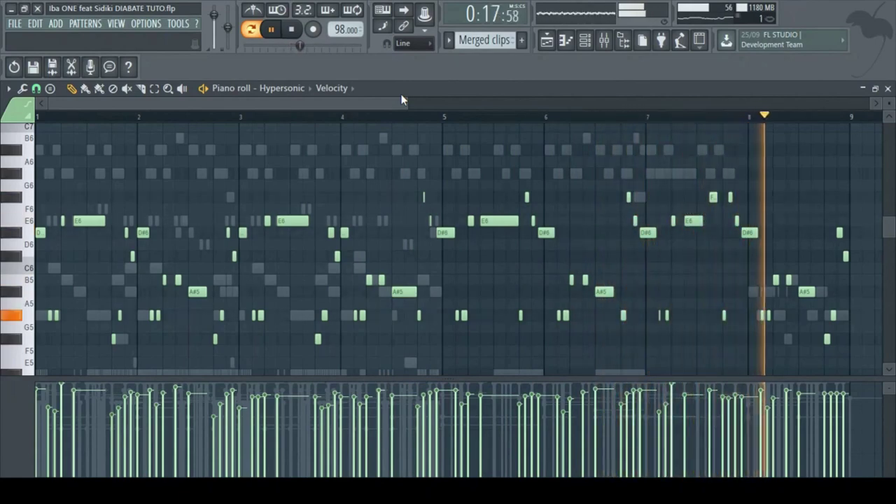
{"action": "left_click", "coordinate": [292, 31]}
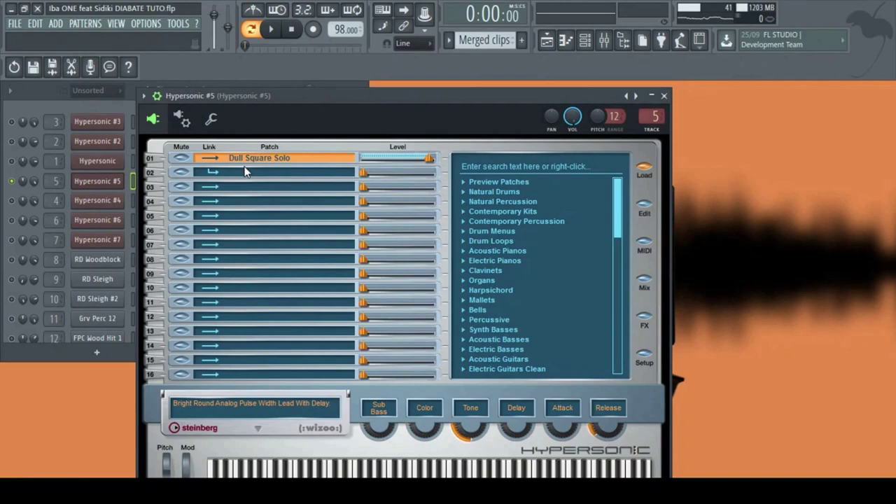
Close the Hypersonic #5 instrument window and audition its notes in the piano roll
{"action": "left_click", "coordinate": [665, 96]}
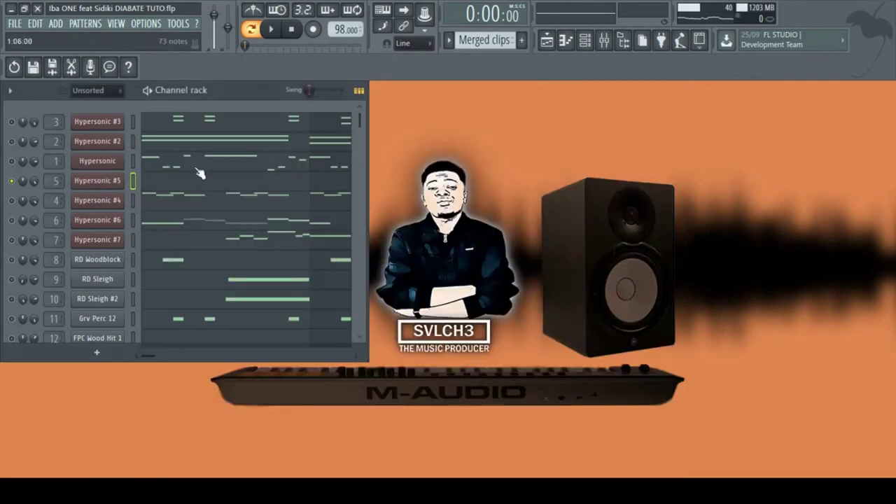
{"action": "left_click", "coordinate": [183, 186]}
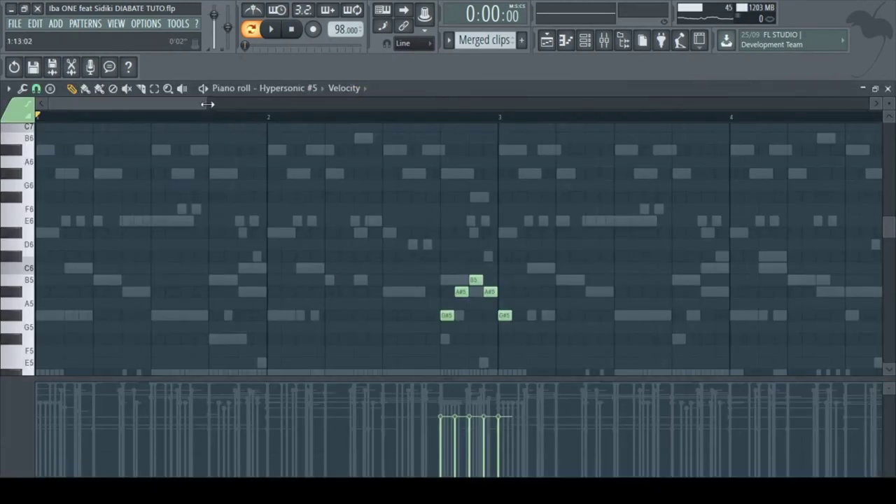
{"action": "left_click_drag", "start_coordinate": [209, 105], "coordinate": [335, 105]}
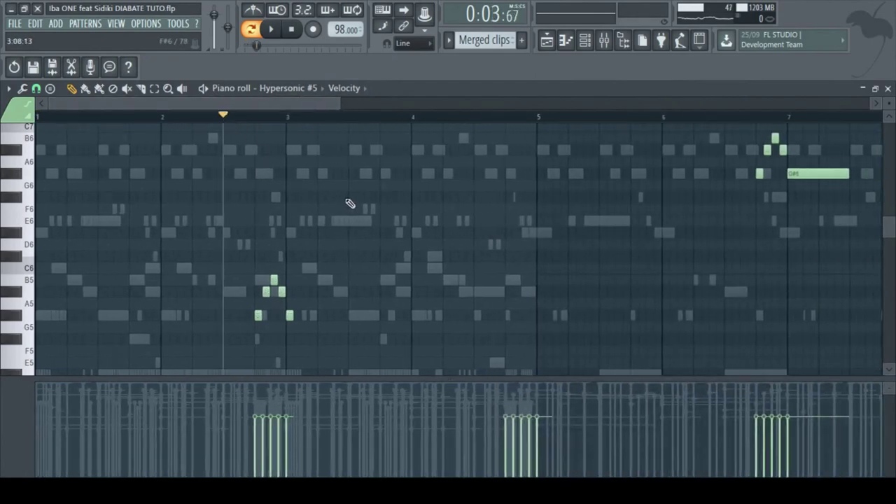
{"action": "left_click", "coordinate": [279, 33]}
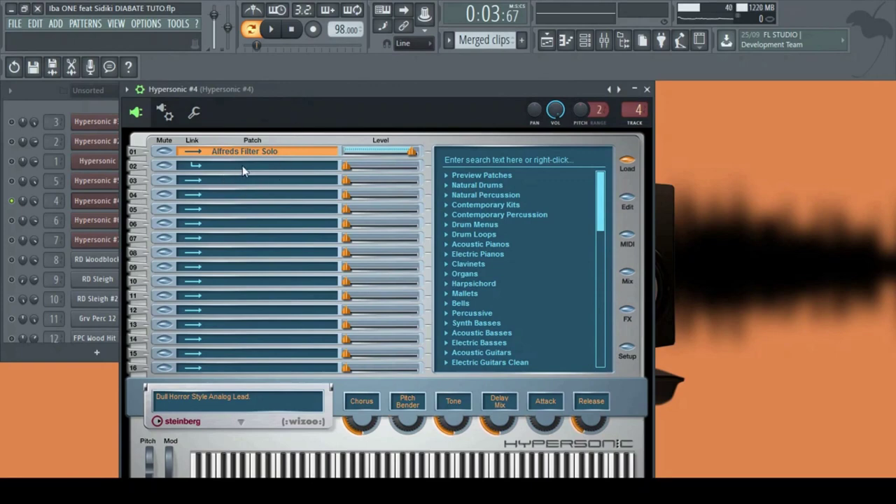
Close the Hypersonic #4 instrument window and audition its melody in the piano roll across all eight bars
{"action": "left_click", "coordinate": [647, 91]}
{"action": "left_click", "coordinate": [161, 203]}
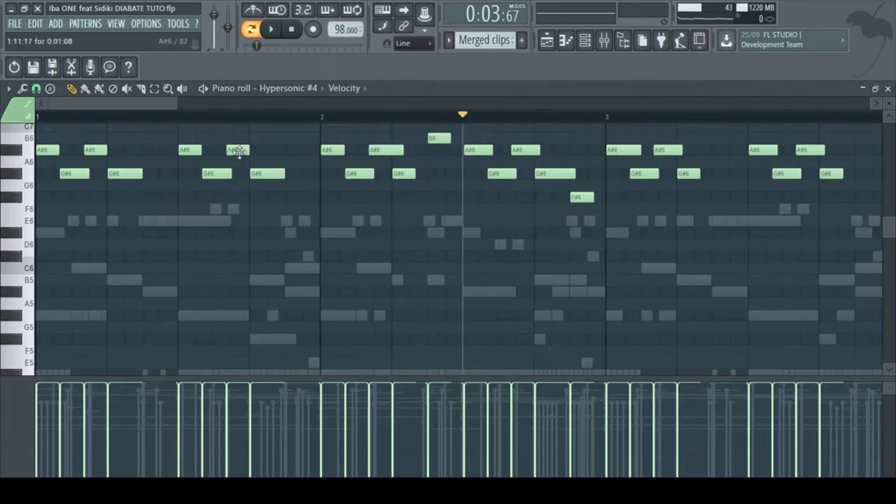
{"action": "scroll", "coordinate": [235, 236], "scroll_direction": "up", "scroll_amount": 3}
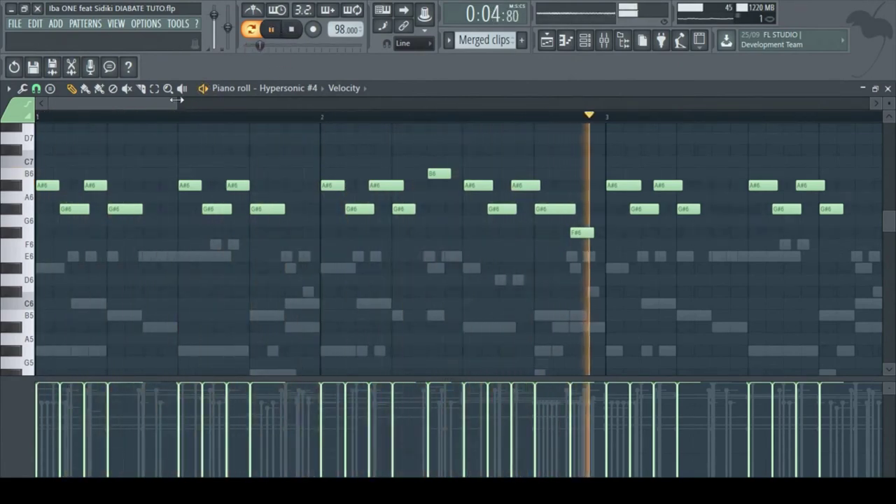
{"action": "left_click_drag", "start_coordinate": [178, 103], "coordinate": [398, 85]}
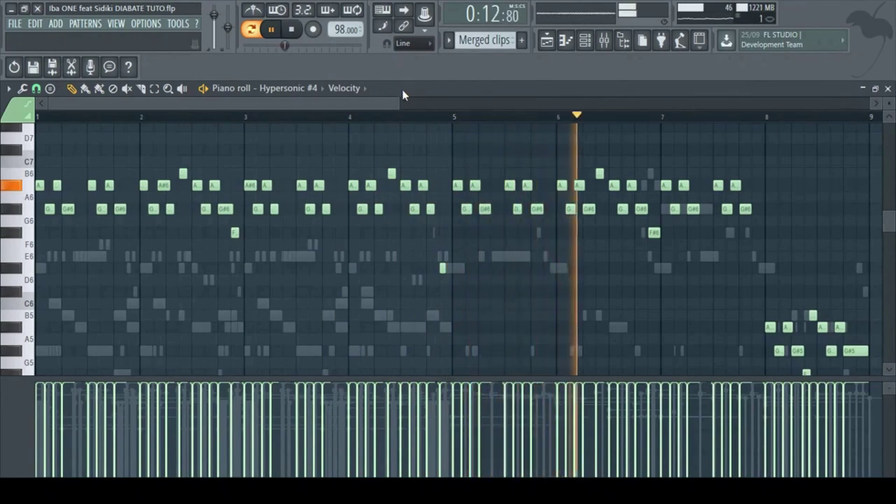
{"action": "scroll", "coordinate": [408, 133], "scroll_direction": "down", "scroll_amount": 1}
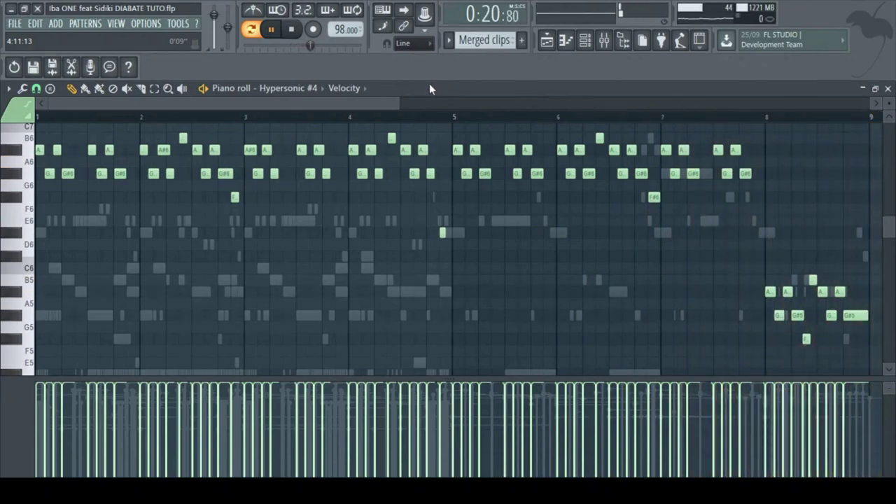
{"action": "key", "text": "space"}
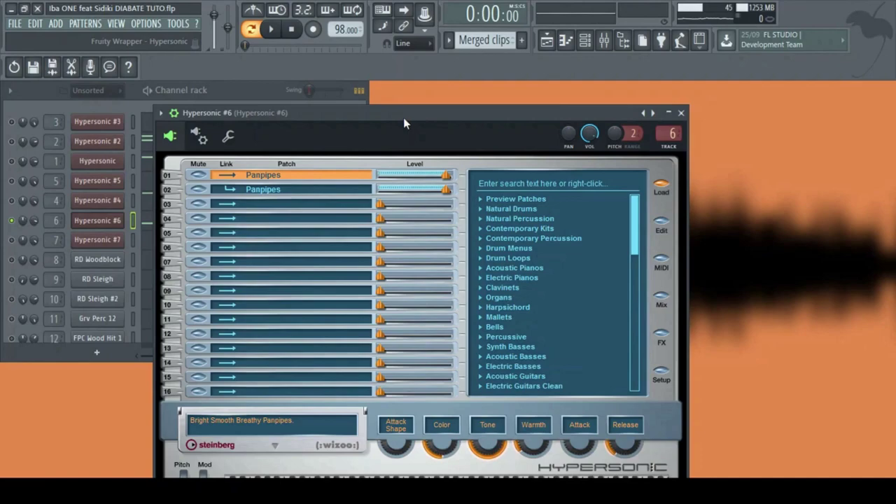
Close the Hypersonic #6 instrument window and examine its note pattern in the piano roll over several bars
{"action": "left_click", "coordinate": [683, 115]}
{"action": "left_click", "coordinate": [168, 226]}
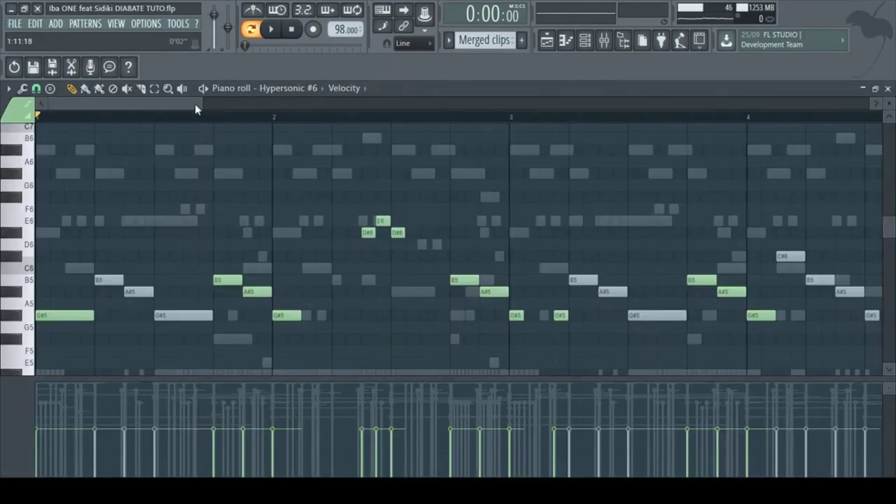
{"action": "left_click_drag", "start_coordinate": [194, 104], "coordinate": [244, 104]}
{"action": "scroll", "coordinate": [260, 136], "scroll_direction": "down", "scroll_amount": 2}
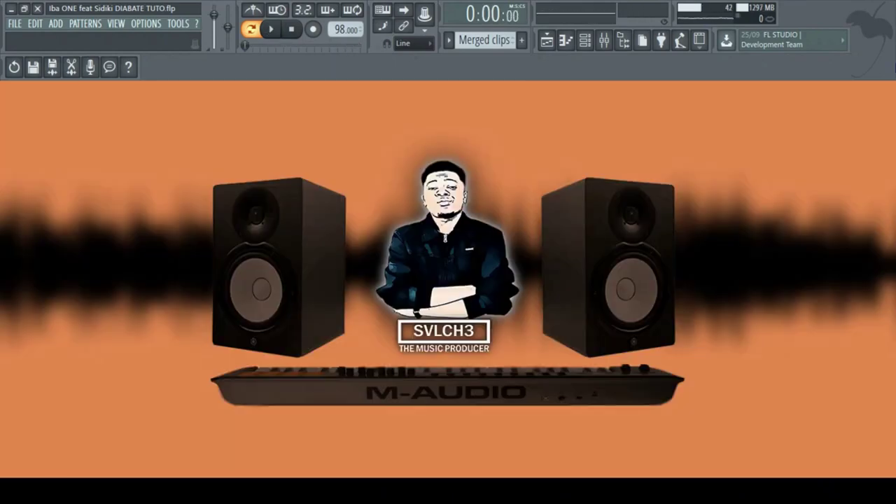
Bring up the channel rack and audition the RD Woodblock pattern in the piano roll across all eight bars
{"action": "key", "text": "F6"}
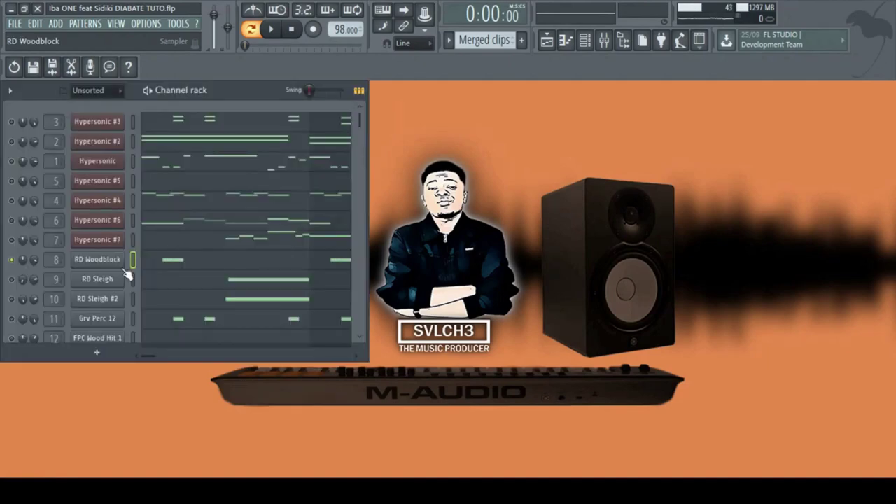
{"action": "left_click", "coordinate": [157, 263]}
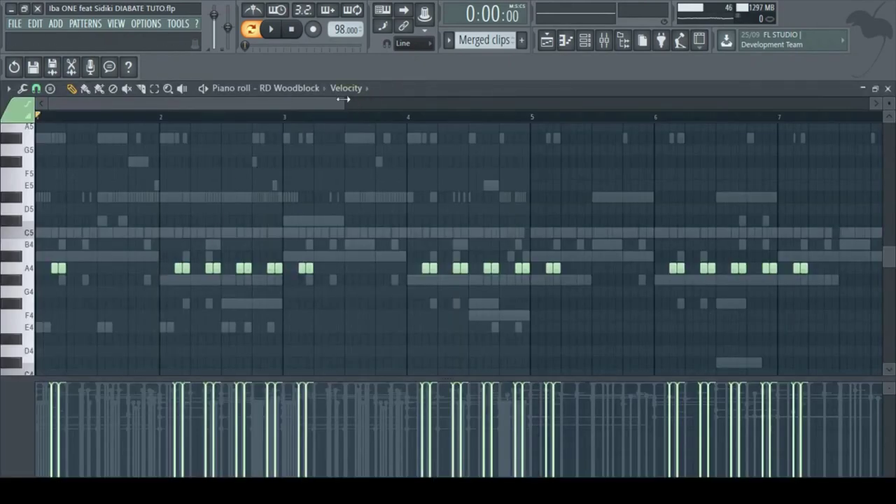
{"action": "left_click_drag", "start_coordinate": [343, 99], "coordinate": [409, 114]}
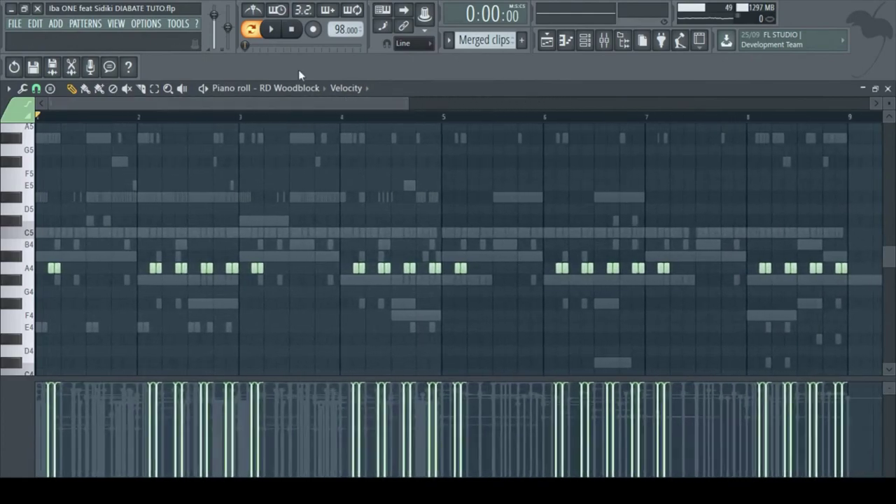
{"action": "left_click", "coordinate": [277, 28]}
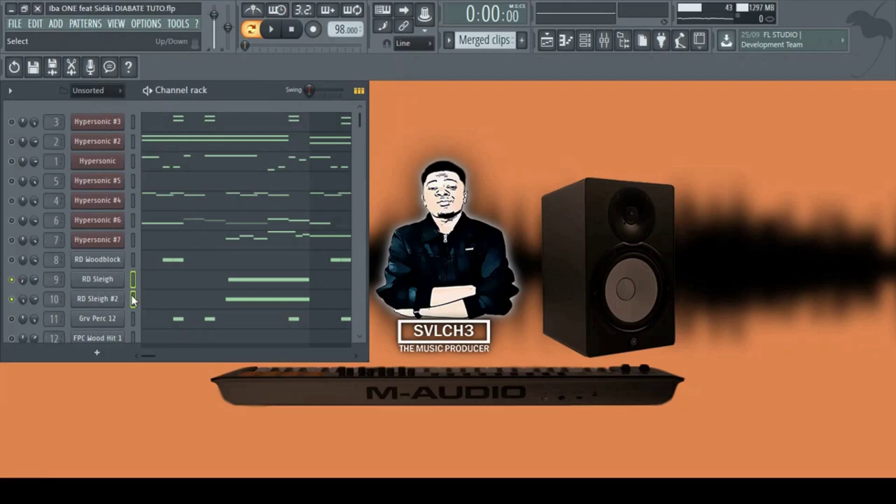
Audition the RD Sleigh and RD Sleigh #2 channels with the RD Sleigh piano roll showing all eight bars
{"action": "left_click", "coordinate": [163, 281]}
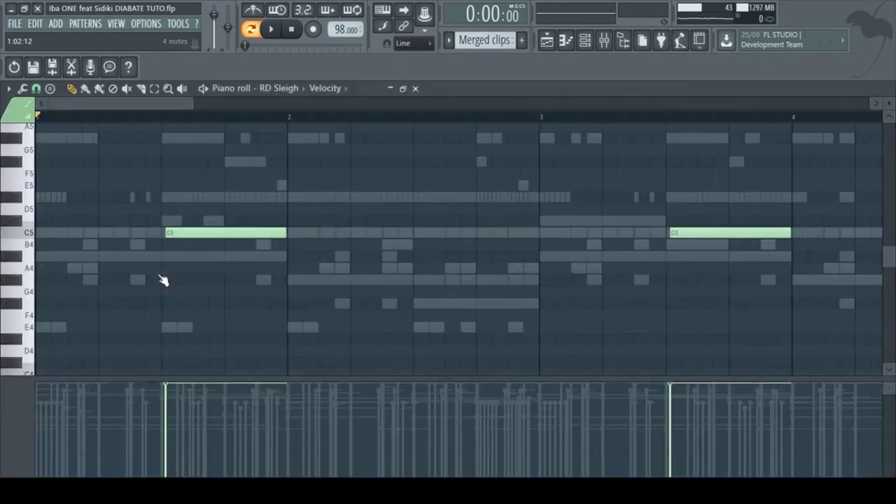
{"action": "left_click_drag", "start_coordinate": [192, 108], "coordinate": [431, 99]}
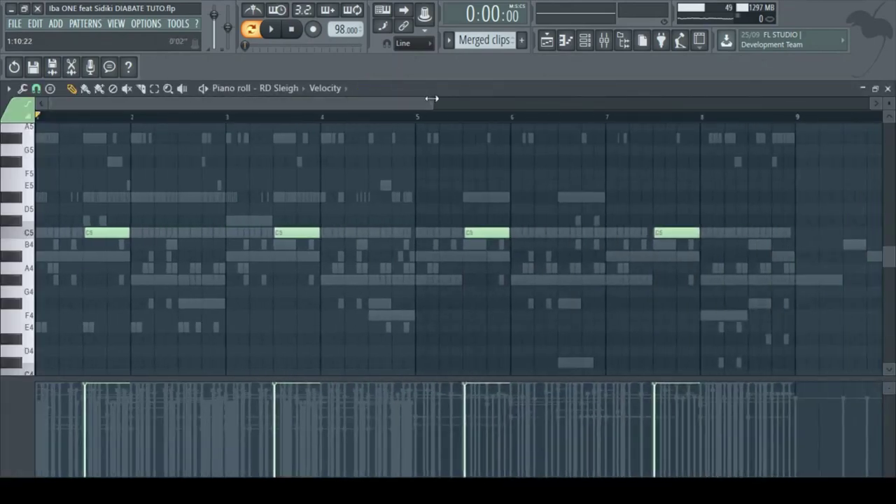
{"action": "key", "text": "space"}
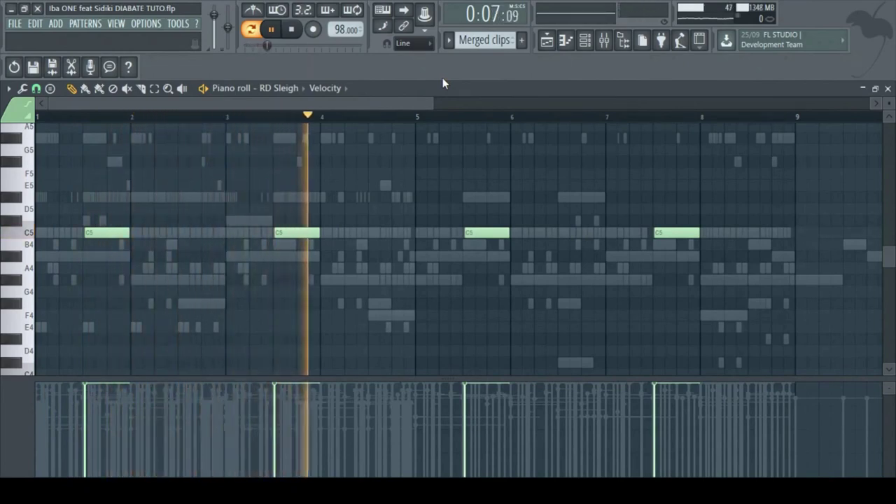
{"action": "key", "text": "space"}
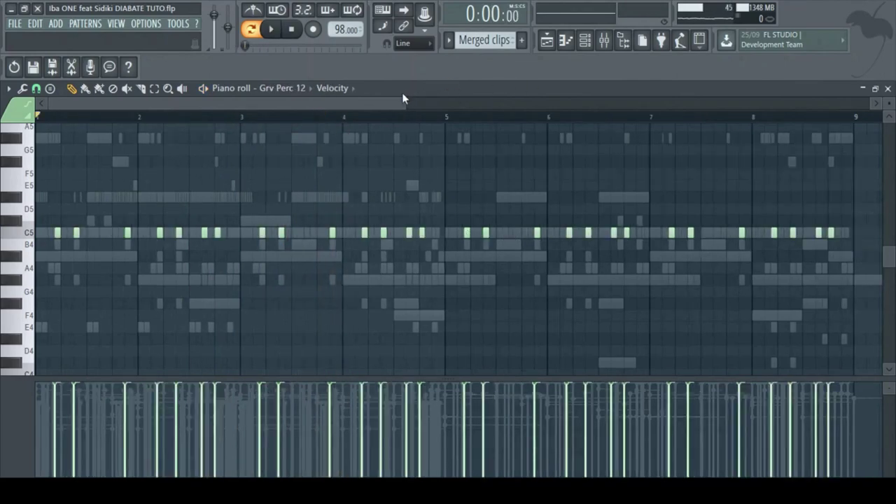
Audition the Grv Perc 12 pattern and the FPC Wood Hit 1 pattern in their piano rolls
{"action": "left_click", "coordinate": [272, 31]}
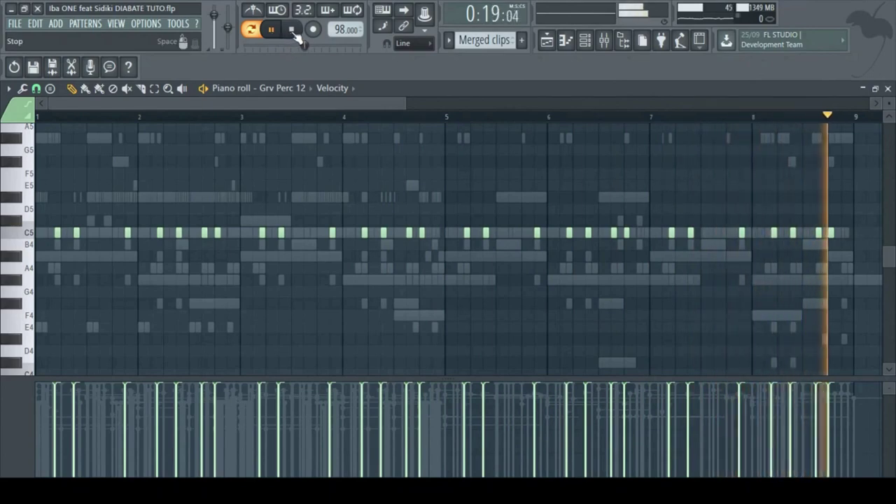
{"action": "left_click", "coordinate": [294, 32]}
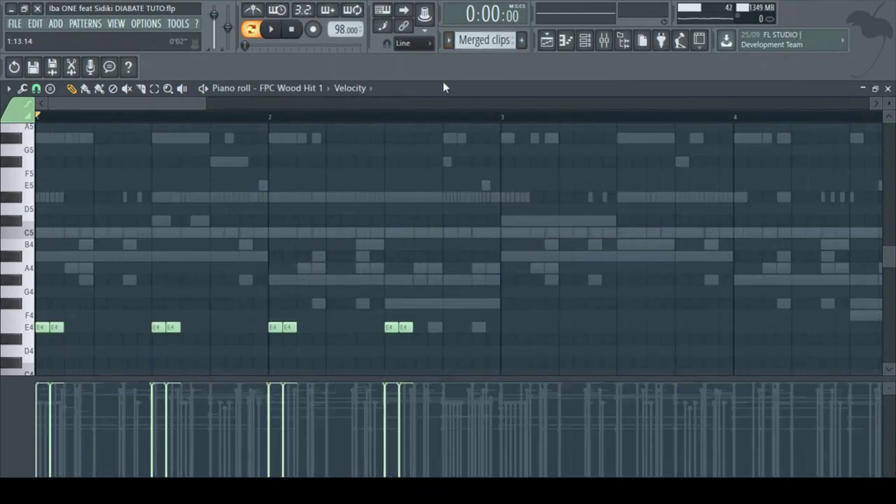
{"action": "key", "text": "space"}
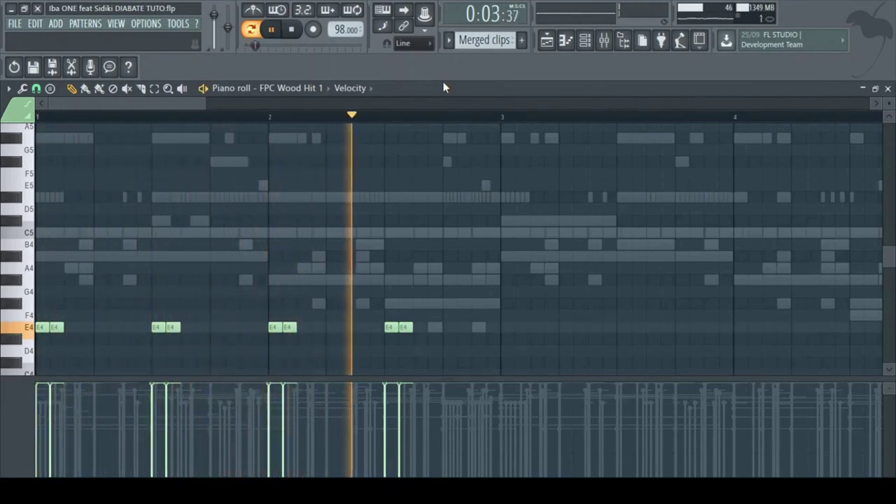
{"action": "key", "text": "space"}
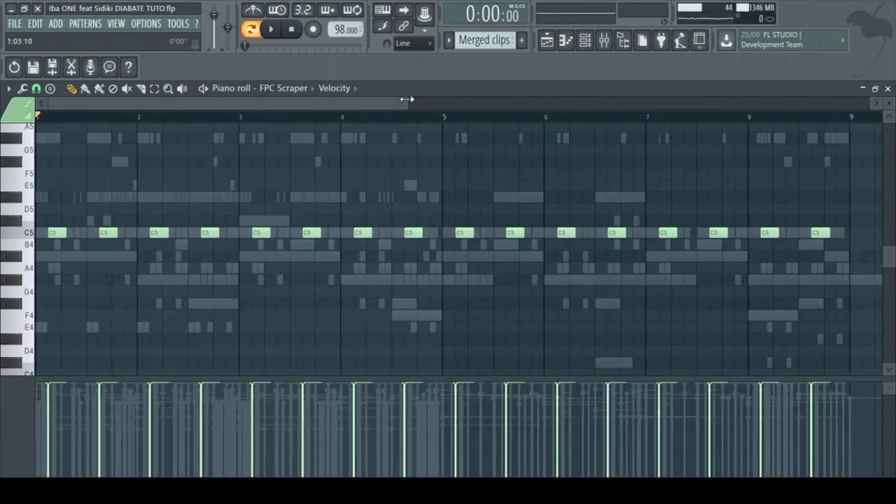
Audition the FPC Scraper, Pan Tom and FPC_Crash_G18InMed_02 patterns in their piano rolls
{"action": "key", "text": "space"}
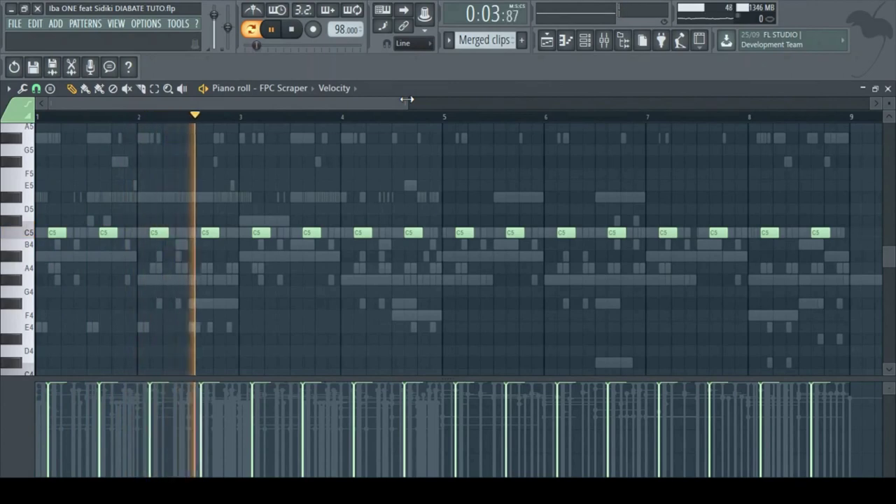
{"action": "key", "text": "space"}
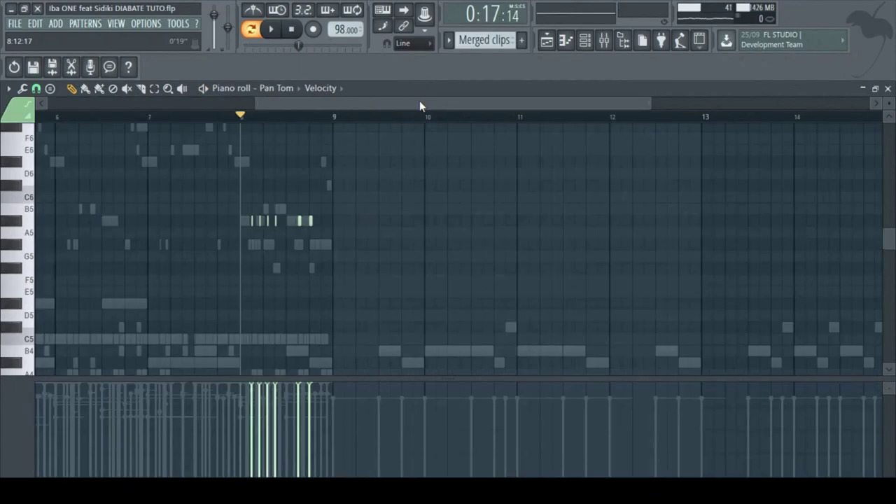
{"action": "key", "text": "space"}
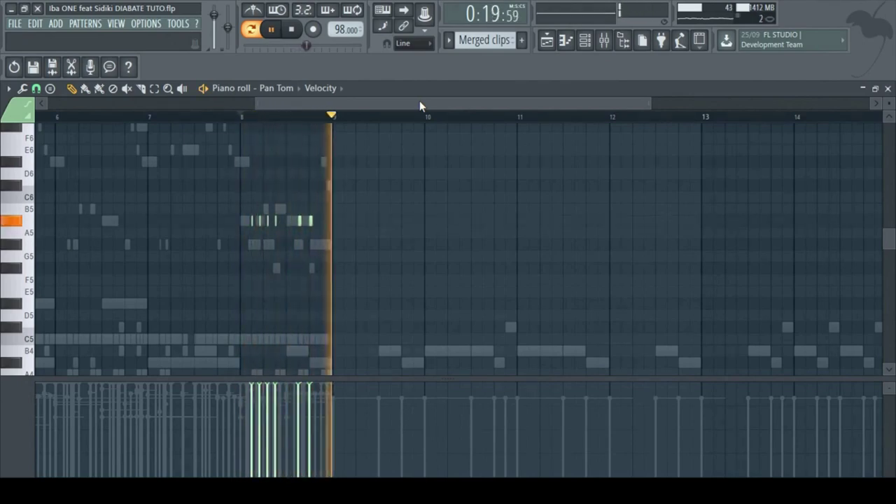
{"action": "key", "text": "space"}
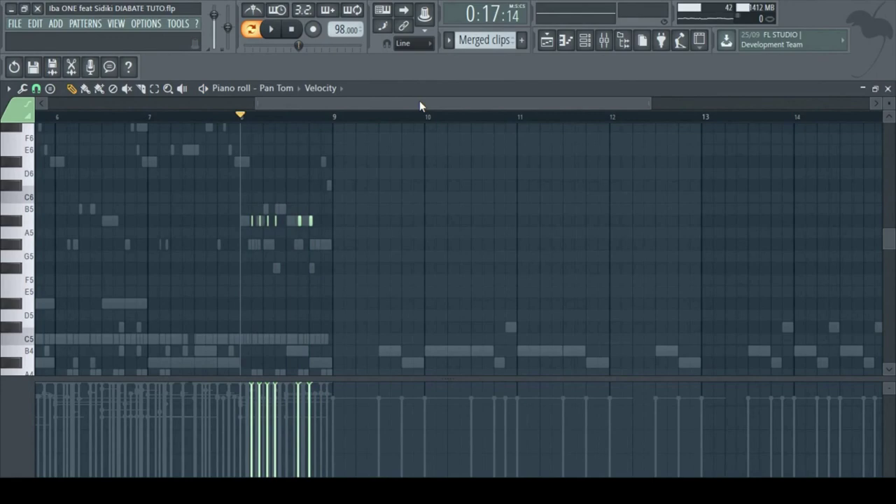
{"action": "left_click", "coordinate": [568, 40]}
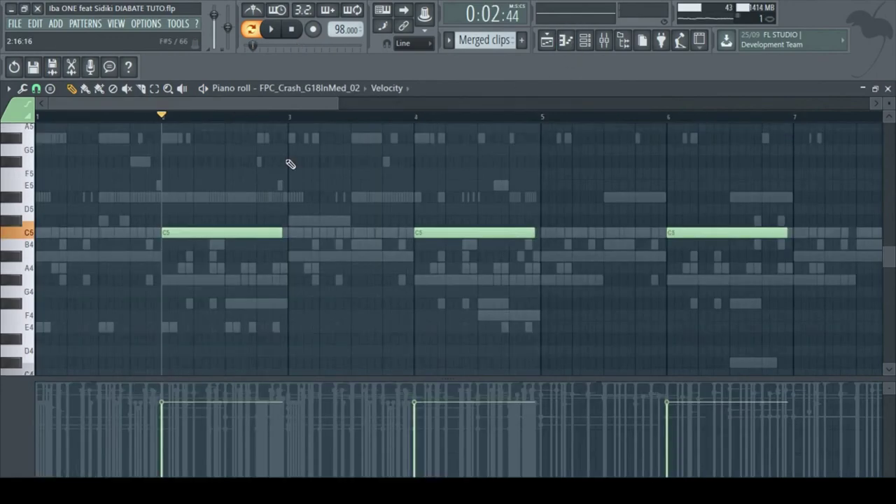
{"action": "key", "text": "space"}
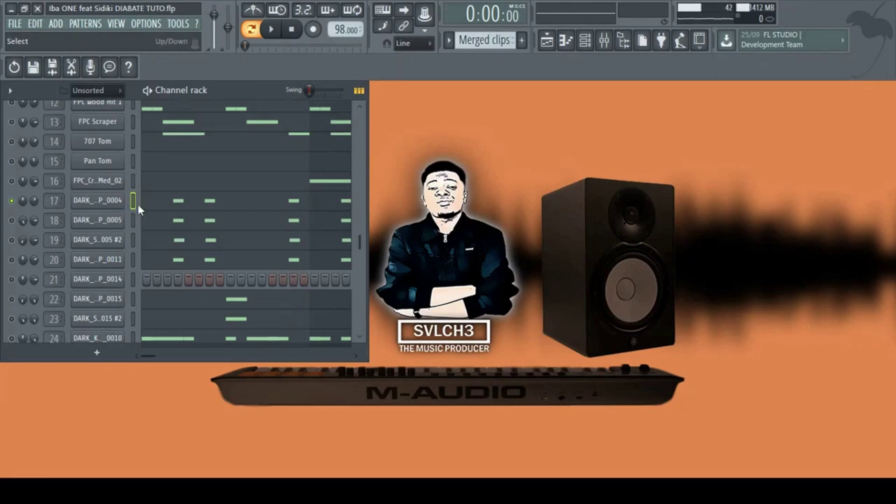
Audition the DARK percussion channels 17 to 19 and the paired channels 22 and 23 from the channel rack
{"action": "key", "text": "space"}
{"action": "left_click", "coordinate": [132, 221]}
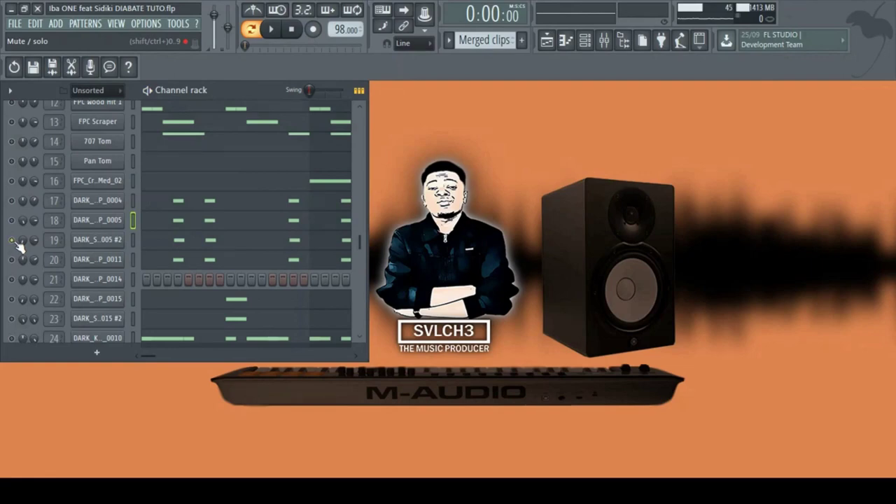
{"action": "key", "text": "space"}
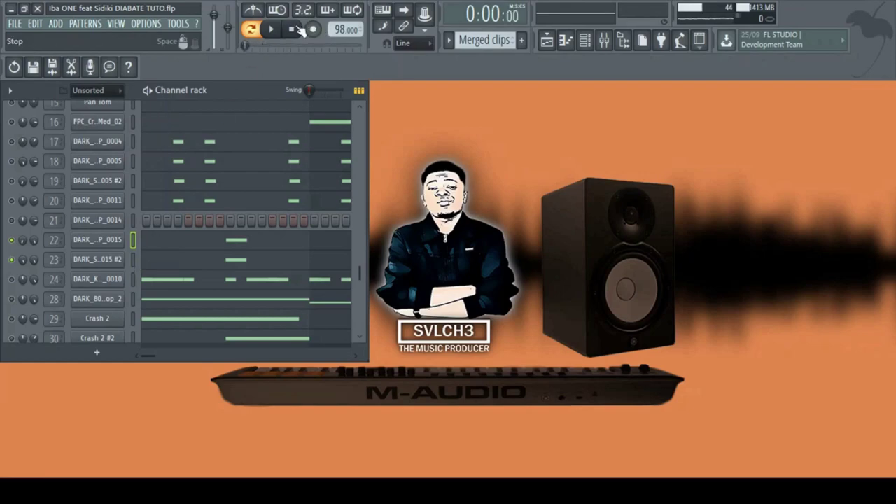
{"action": "key", "text": "space"}
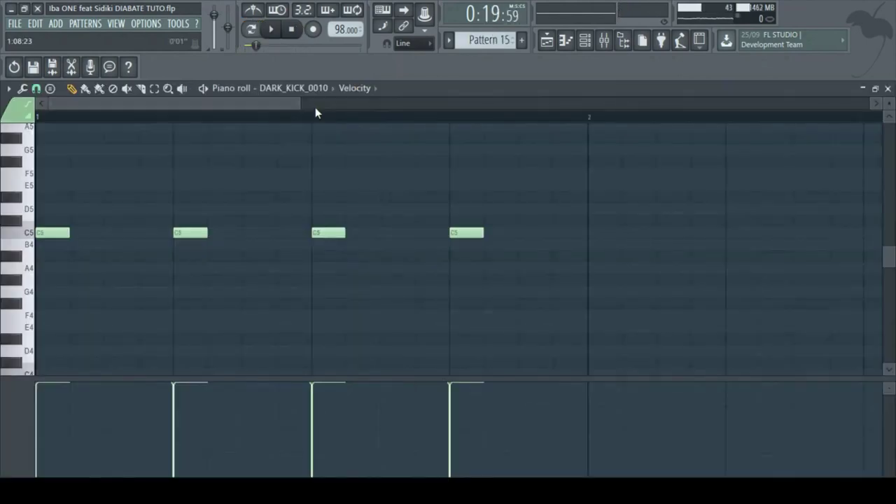
Audition the DARK_KICK_0010 notes in Pattern 15 and Pattern 22 and the DARK_808_0010 - Loop_2 notes in Merged clips
{"action": "left_click", "coordinate": [271, 29]}
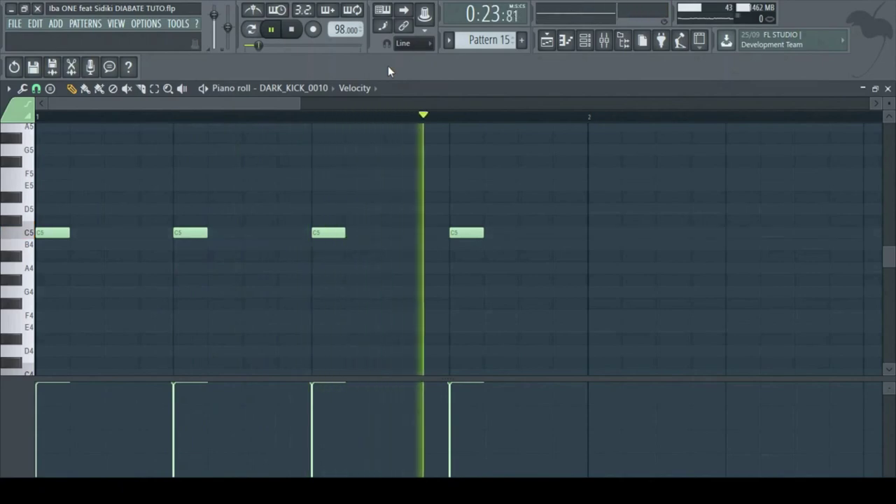
{"action": "key", "text": "space"}
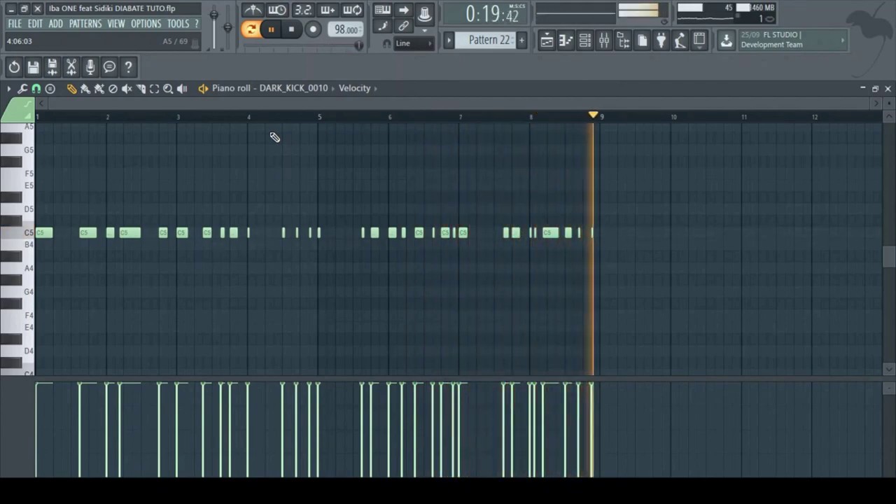
{"action": "key", "text": "space"}
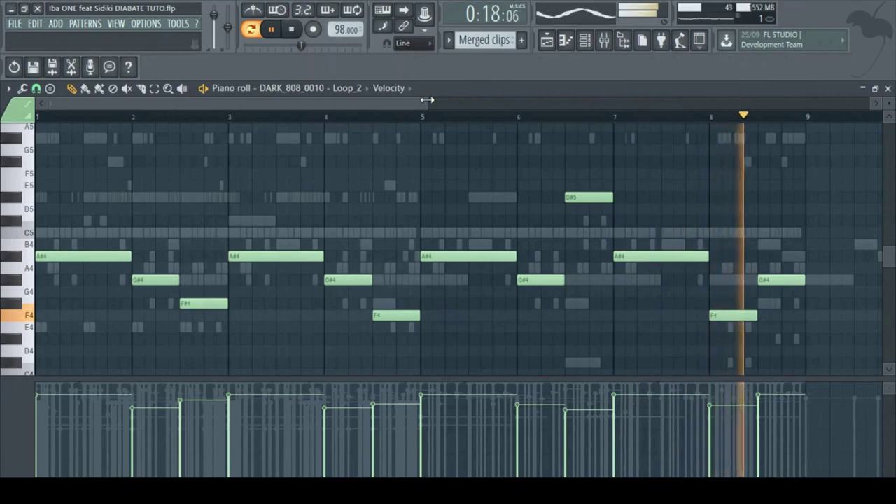
{"action": "key", "text": "space"}
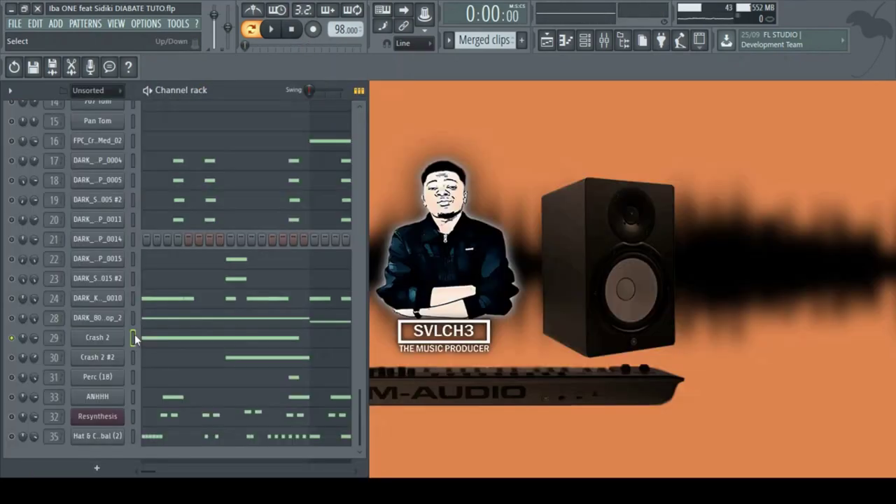
Audition the Crash 2 and Crash 2 #2 channels one after the other from the channel rack
{"action": "key", "text": "space"}
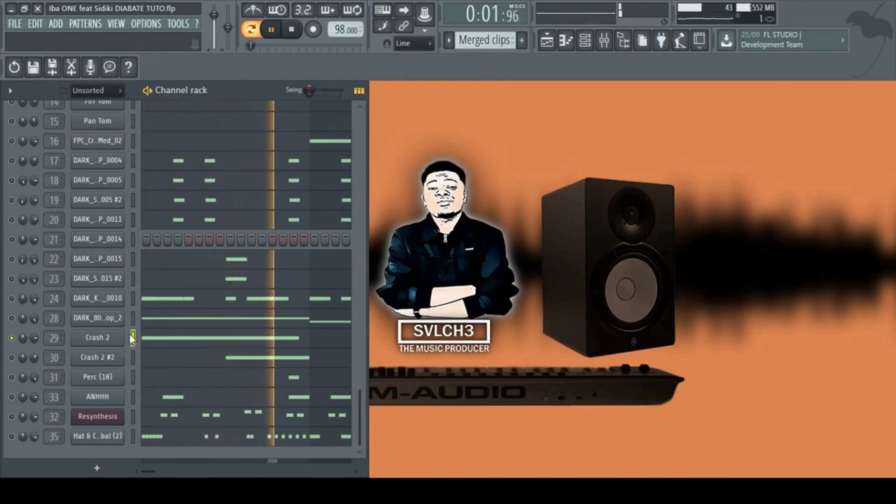
{"action": "key", "text": "space"}
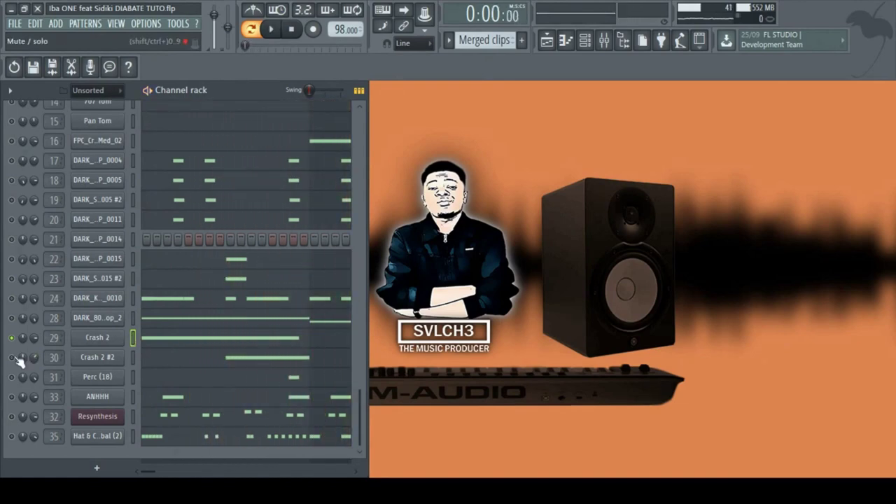
{"action": "left_click", "coordinate": [129, 358]}
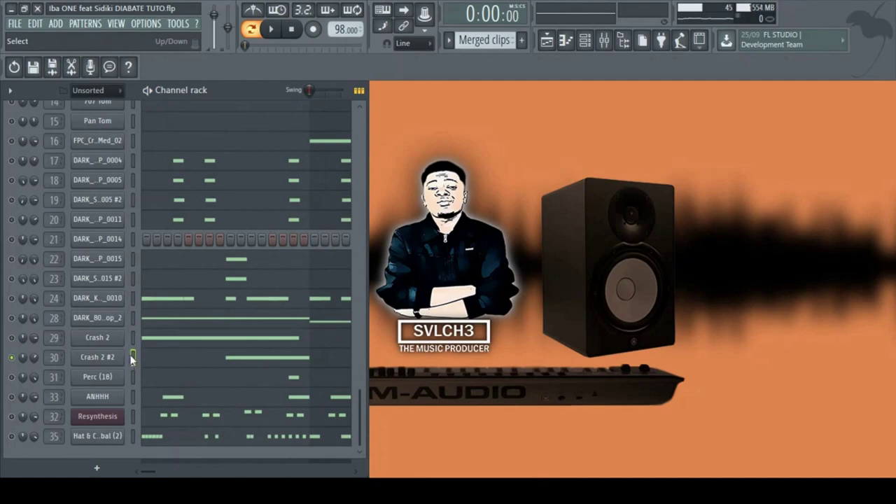
{"action": "key", "text": "space"}
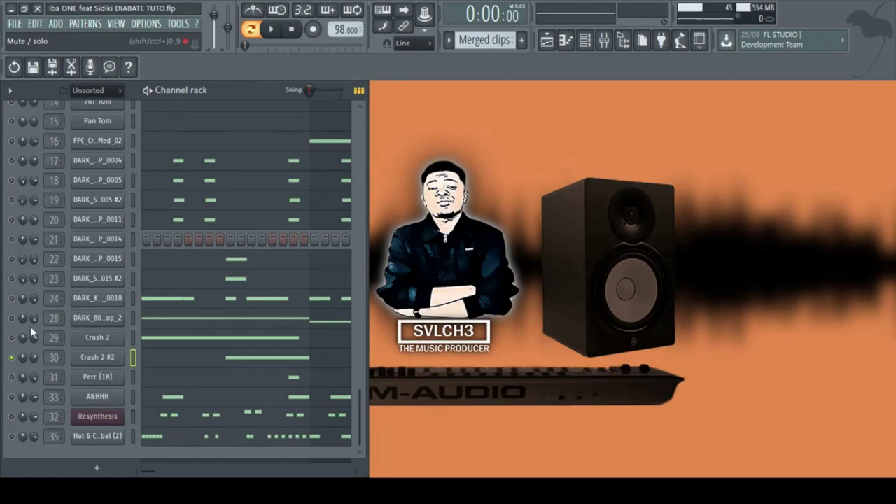
Select the Perc (18) channel and audition it on its own from the channel rack
{"action": "left_click", "coordinate": [130, 377]}
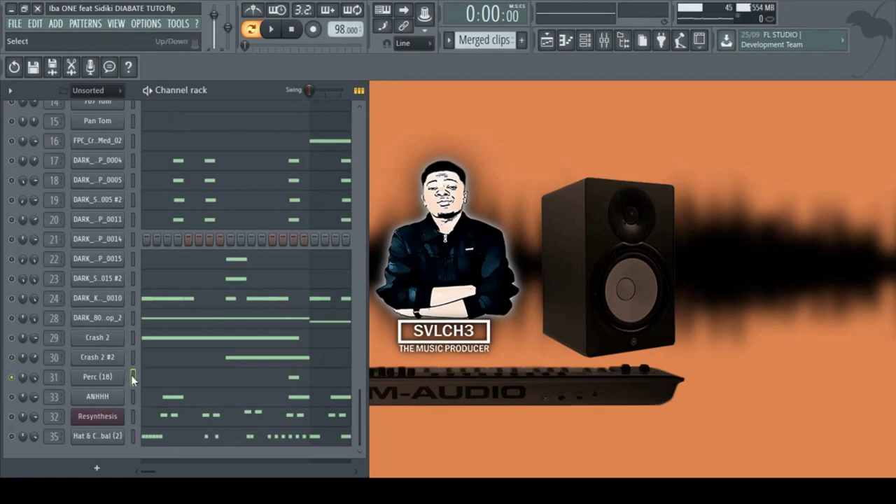
{"action": "key", "text": "space"}
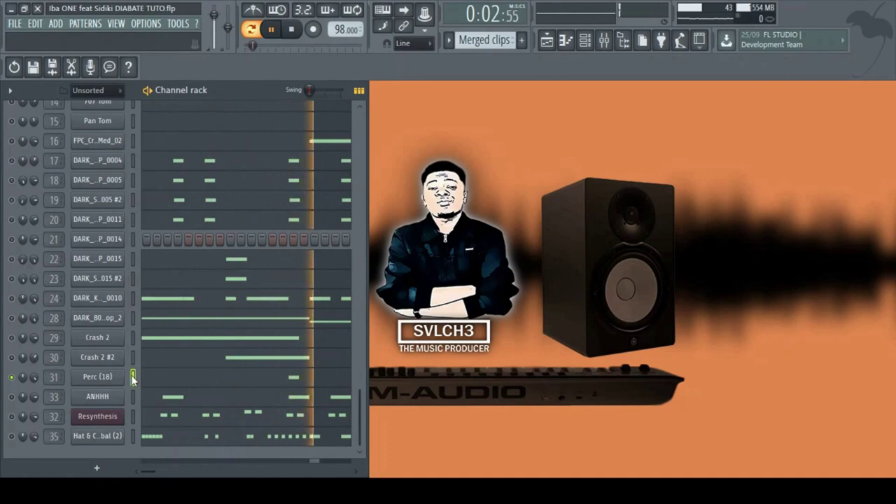
{"action": "key", "text": "space"}
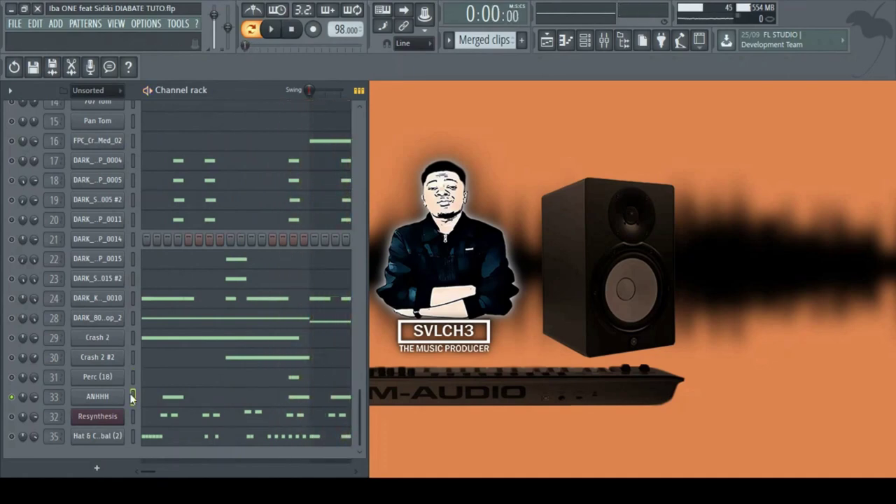
Audition the ANHHH channel and examine its C6 notes in the piano roll with all eight bars in view
{"action": "key", "text": "space"}
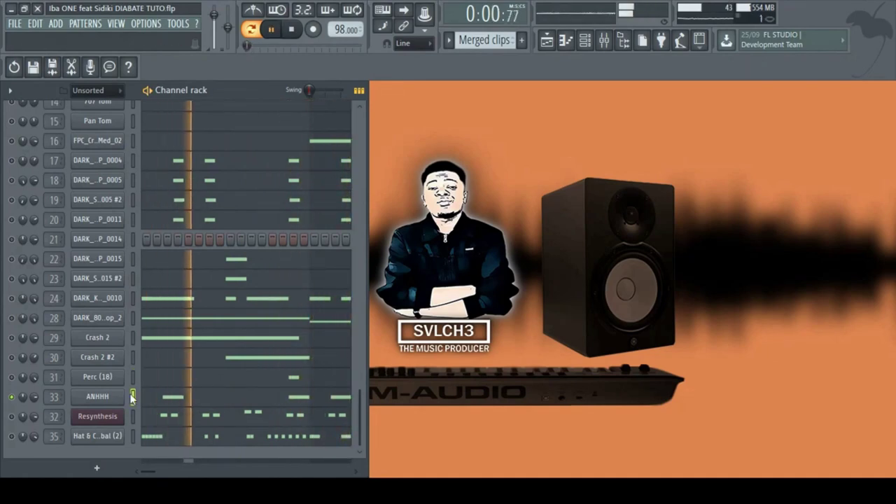
{"action": "left_click", "coordinate": [160, 398]}
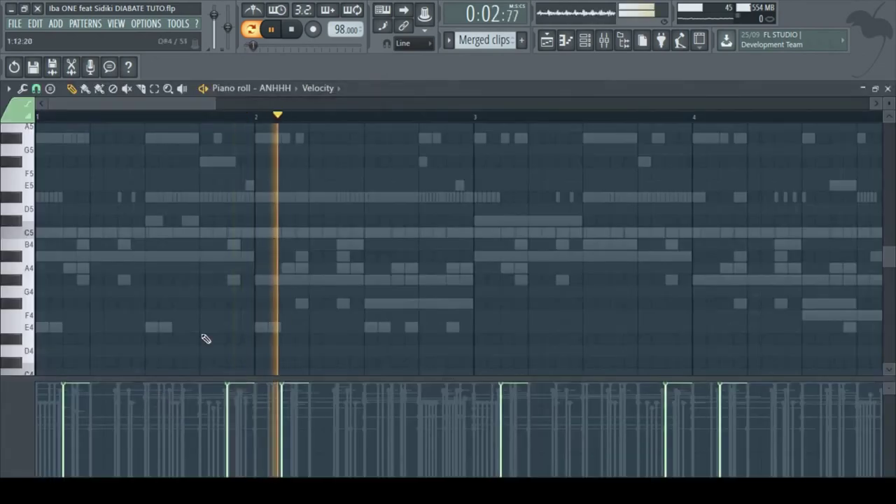
{"action": "scroll", "coordinate": [254, 118], "scroll_direction": "down", "scroll_amount": 3}
{"action": "scroll", "coordinate": [263, 167], "scroll_direction": "up", "scroll_amount": 4}
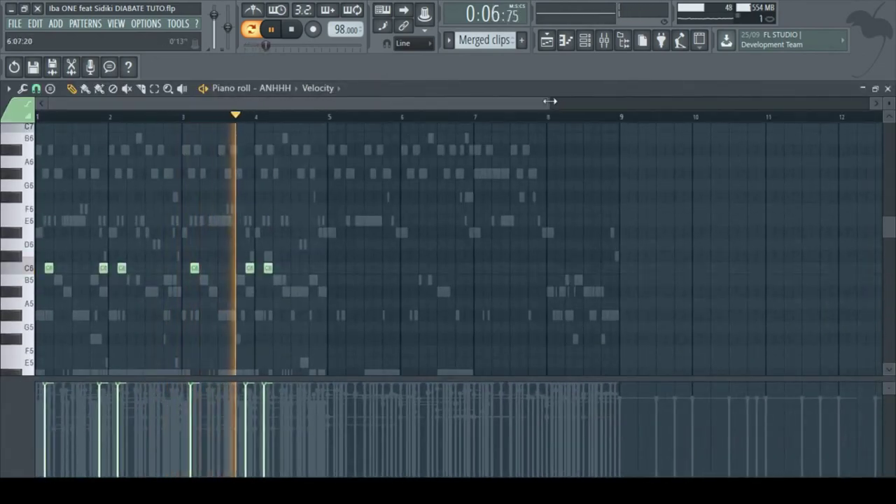
{"action": "left_click_drag", "start_coordinate": [550, 103], "coordinate": [444, 110]}
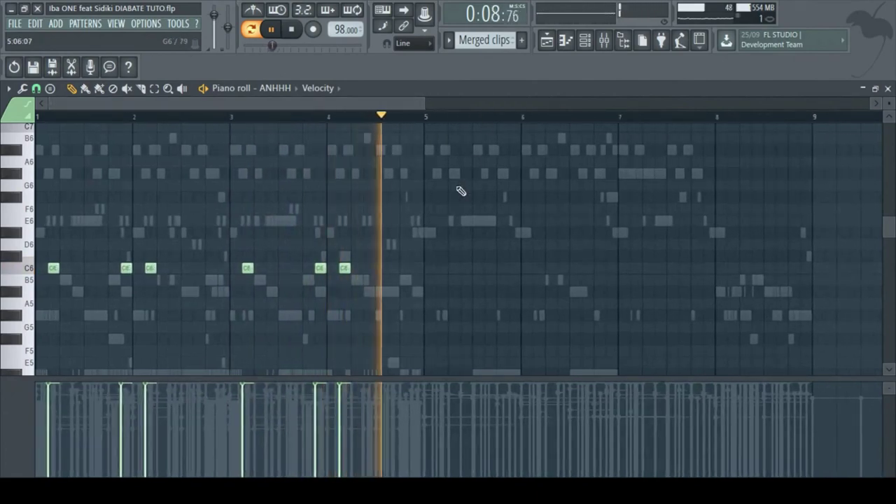
{"action": "key", "text": "space"}
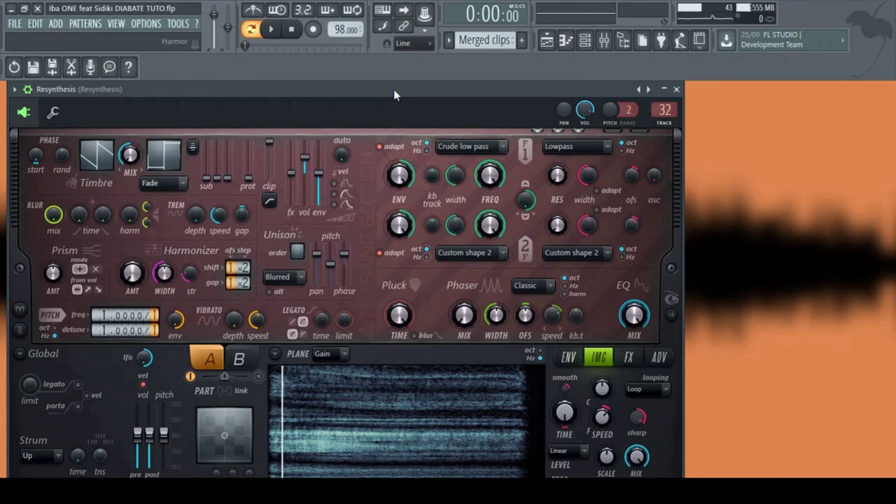
Show the Resynthesis instrument's Harmor settings and audition its four-bar note pattern in the piano roll
{"action": "left_click_drag", "start_coordinate": [394, 89], "coordinate": [379, 79]}
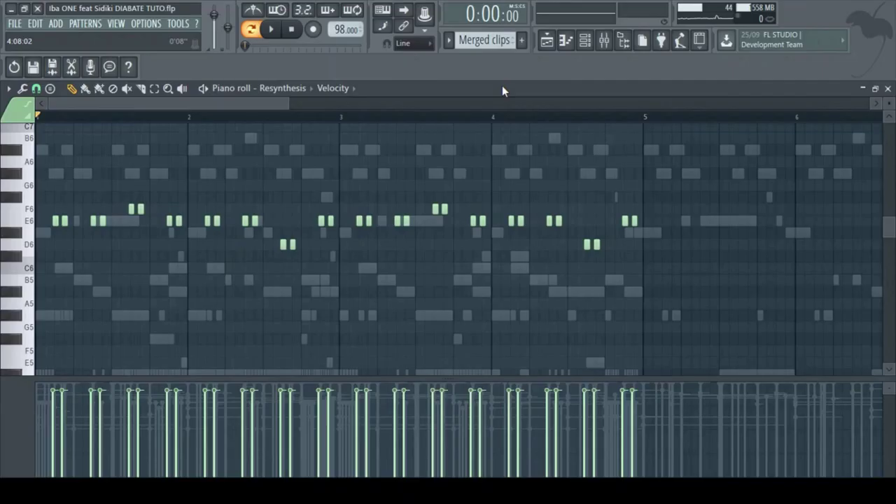
{"action": "key", "text": "space"}
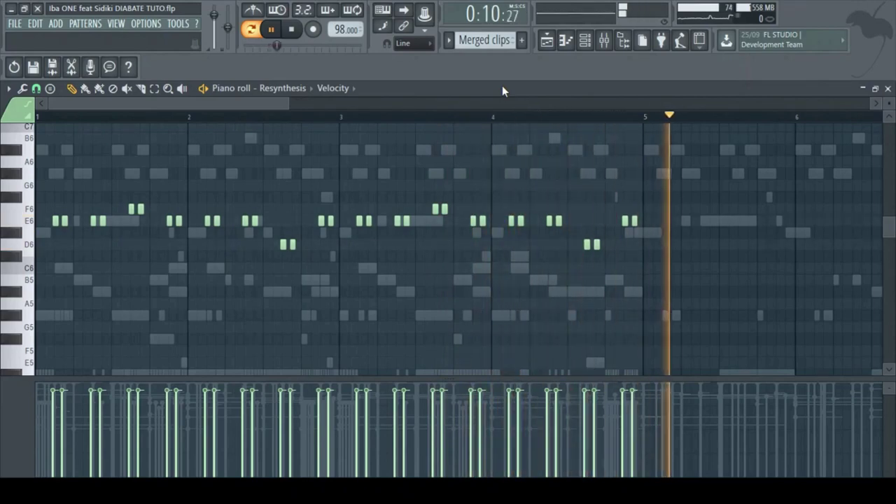
{"action": "key", "text": "space"}
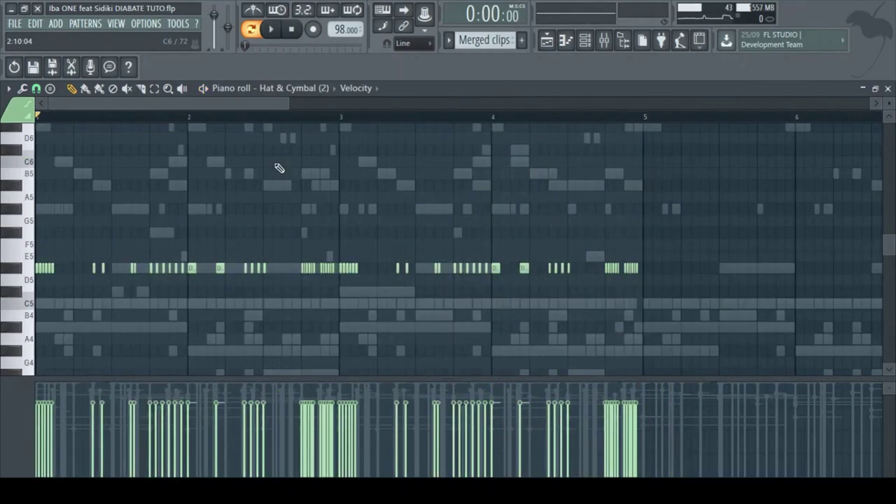
Audition the Hat & Cymbal (2) pattern in its piano roll
{"action": "key", "text": "space"}
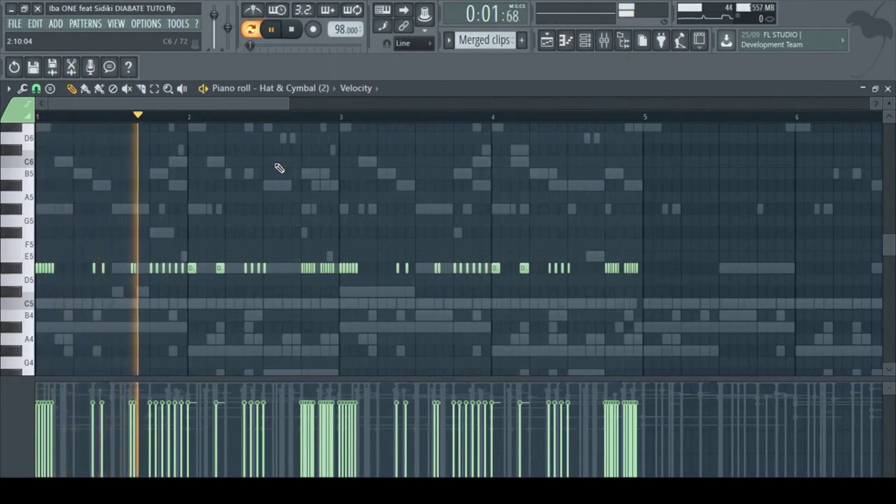